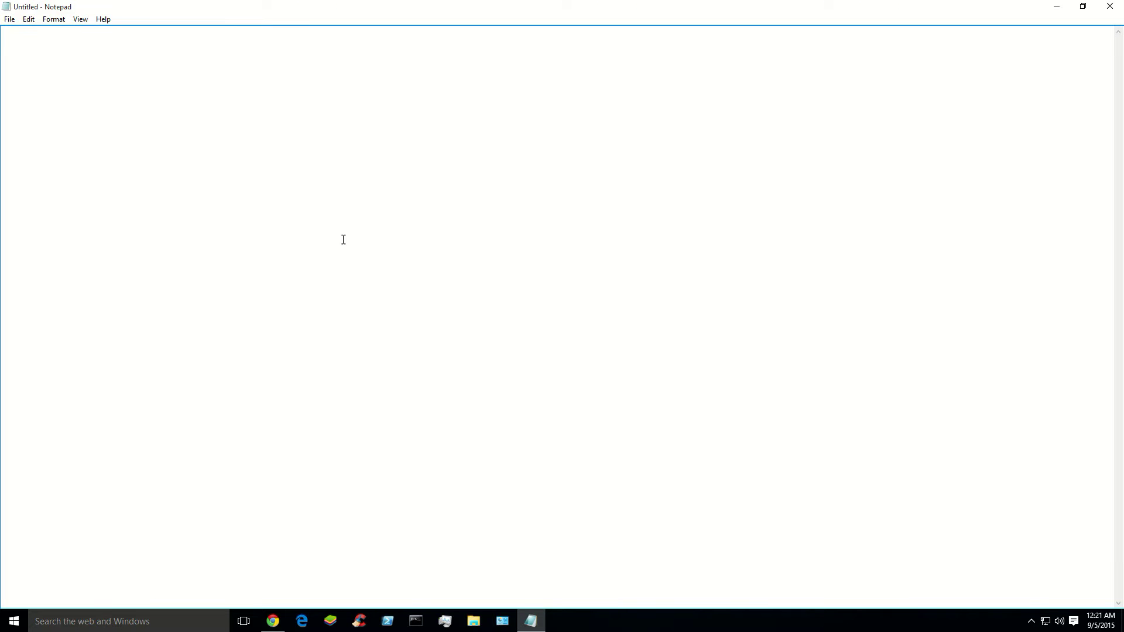
# - Type the heading 'CIDR' with 'Classless Inter-Domain Routing' on the line below
pyautogui.write('CIDR')
pyautogui.press('Return')
pyautogui.write('Classless Interr')
pyautogui.press('BackSpace')
pyautogui.write('-Domain Routing')
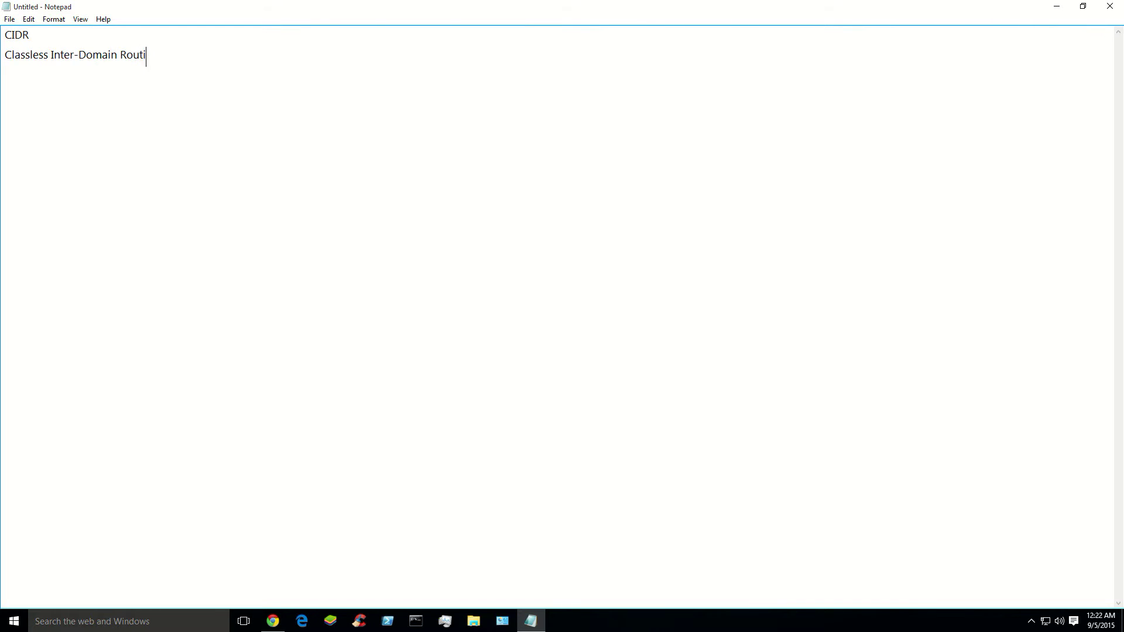
pyautogui.press('Return')
# - Enter the example network '192.168.1.0 /24' and point out its 24 prefix
pyautogui.press('Return')
pyautogui.write('192.168.1.0 /24')
pyautogui.moveTo(85, 95); pyautogui.dragTo(64, 96)
pyautogui.click(109, 104)
pyautogui.press('Return')
pyautogui.press('Return')
# - Highlight the 192.168.1.0 address and the /24 prefix in turn, then begin a new line
pyautogui.press('BackSpace')
pyautogui.hotkey('shift', 'Left')
pyautogui.hotkey('shift', 'Left')
pyautogui.hotkey('shift', 'Left')
pyautogui.hotkey('shift', 'Left')
pyautogui.hotkey('shift', 'Left')
pyautogui.hotkey('shift', 'Left')
pyautogui.hotkey('shift', 'Left')
pyautogui.hotkey('shift', 'Left')
pyautogui.hotkey('shift', 'Left')
pyautogui.hotkey('shift', 'Left')
pyautogui.hotkey('shift', 'Left')
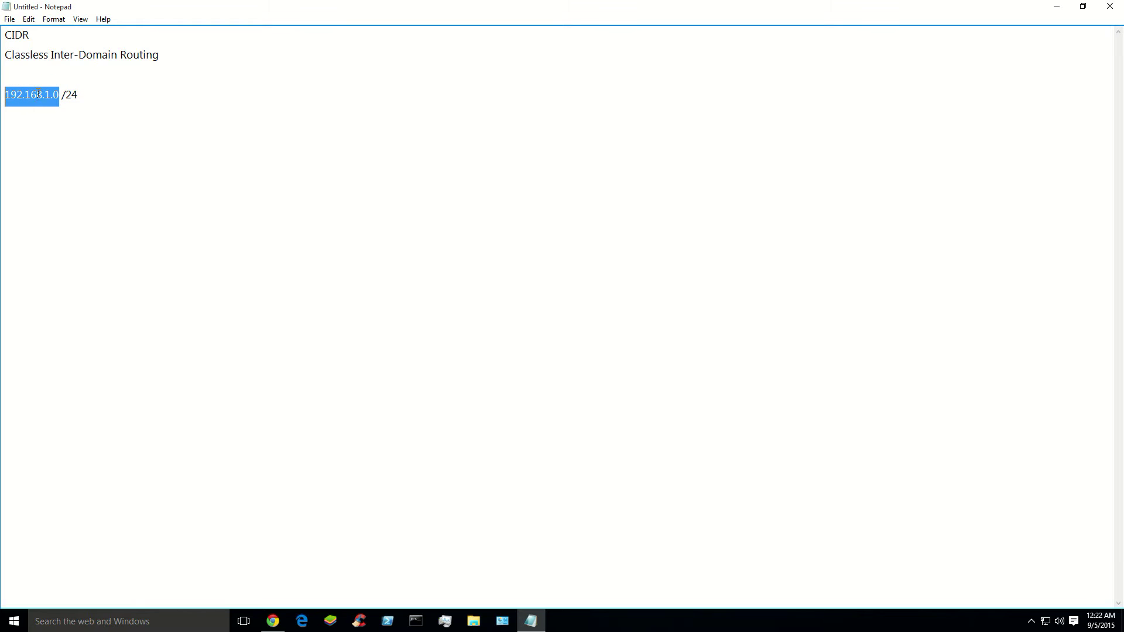
pyautogui.click(63, 93)
pyautogui.click(63, 93)
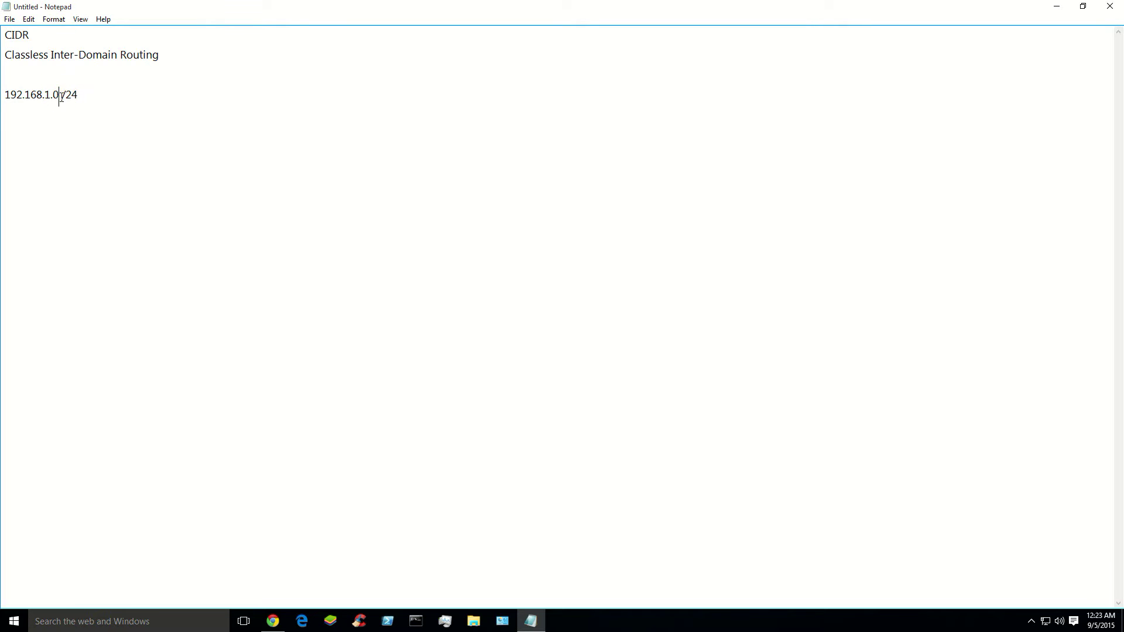
pyautogui.moveTo(59, 94); pyautogui.dragTo(77, 96)
pyautogui.click(90, 95)
pyautogui.press('Return')
# - Add '/24 = 254 HOSTS', highlighting the address and prefix for emphasis
pyautogui.write('/24 = 254 HOSTS')
pyautogui.moveTo(6, 94); pyautogui.dragTo(59, 95)
pyautogui.click(75, 93)
pyautogui.moveTo(15, 135); pyautogui.dragTo(95, 146)
pyautogui.click(87, 201)
pyautogui.click(99, 139)
# - Add '/25 = 128 -2 126' below it, highlighting 126 and 128 for emphasis
pyautogui.press('Return')
pyautogui.write('/25 = 128')
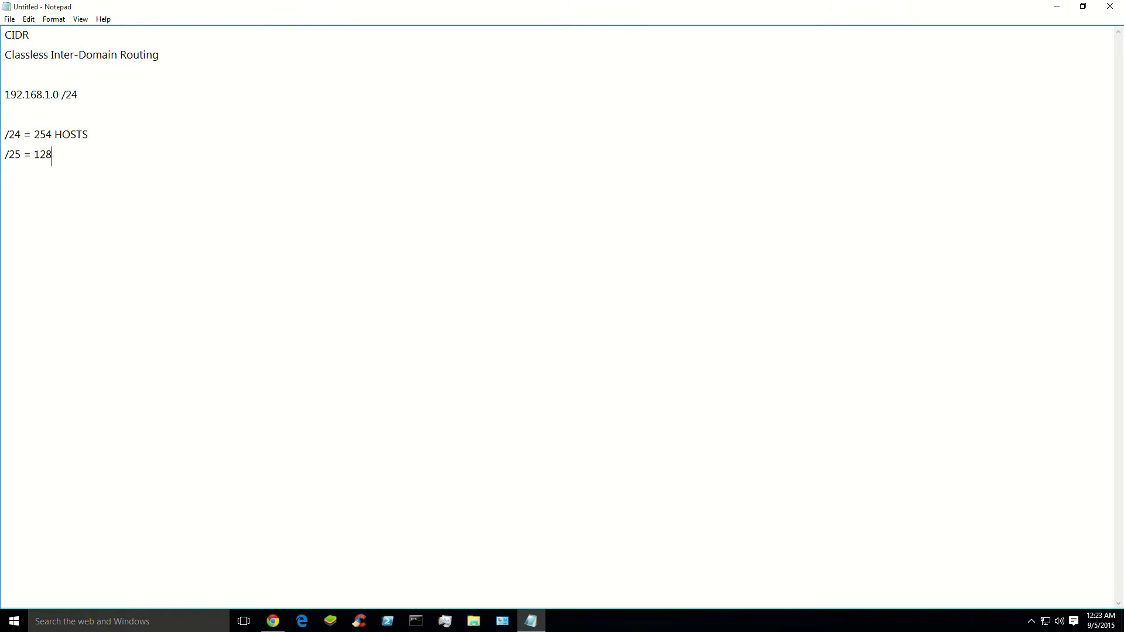
pyautogui.write(' -2 126')
pyautogui.click(98, 157)
pyautogui.press('Left')
pyautogui.press('Left')
pyautogui.press('Right')
pyautogui.press('Right')
pyautogui.press('Left')
pyautogui.press('Left')
pyautogui.press('Left')
pyautogui.press('Left')
pyautogui.press('Left')
pyautogui.press('Left')
pyautogui.press('Left')
pyautogui.press('Left')
pyautogui.doubleClick(68, 155)
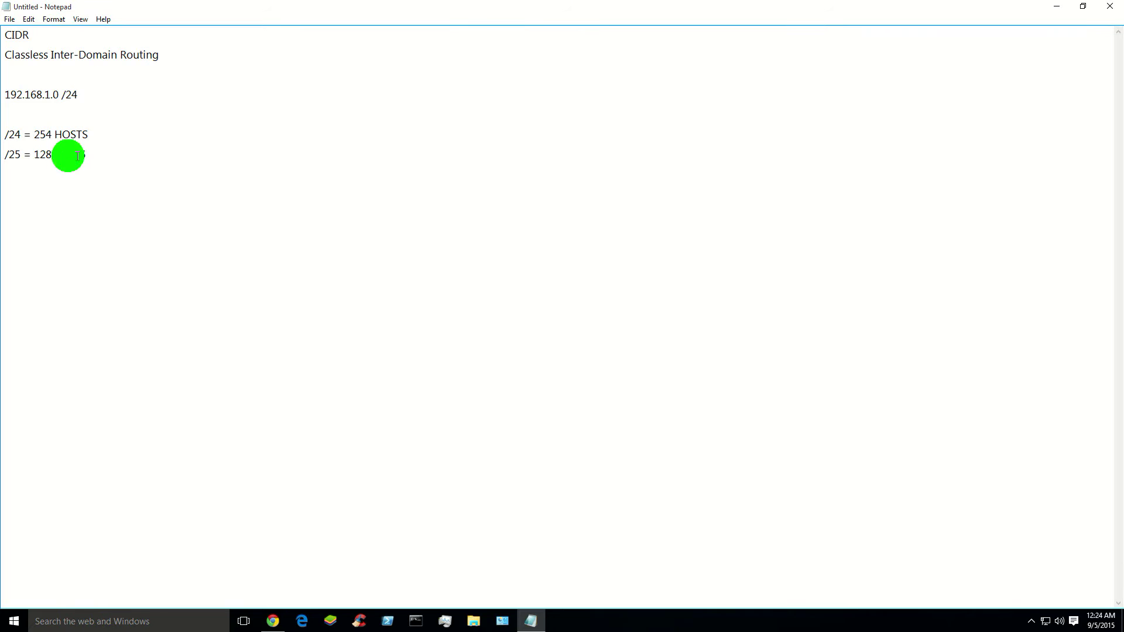
pyautogui.click(37, 155)
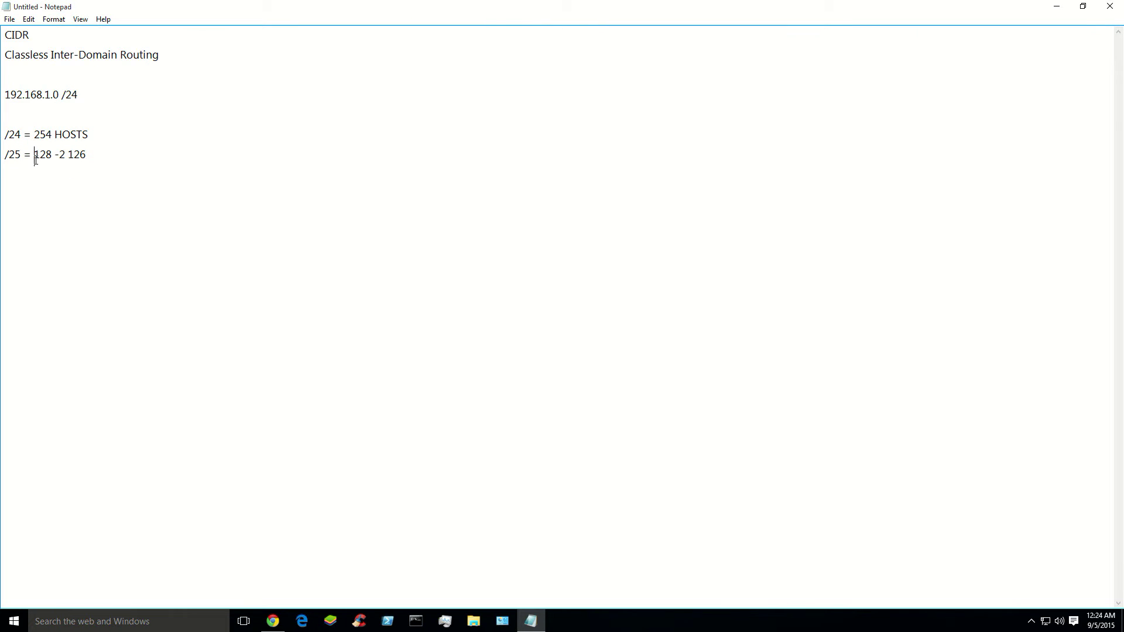
pyautogui.moveTo(34, 155); pyautogui.dragTo(69, 155)
pyautogui.click(52, 155)
pyautogui.click(69, 154)
pyautogui.click(94, 154)
pyautogui.click(20, 170)
pyautogui.write('/26 = 64')
# - Add '/26 = 64 (62)' and '/27 = 32 HOSTS (30)' to the host table
pyautogui.press('Return')
pyautogui.write('/')
pyautogui.click(59, 175)
pyautogui.write('(62)')
pyautogui.click(100, 188)
pyautogui.write('27 = 32 (30)')
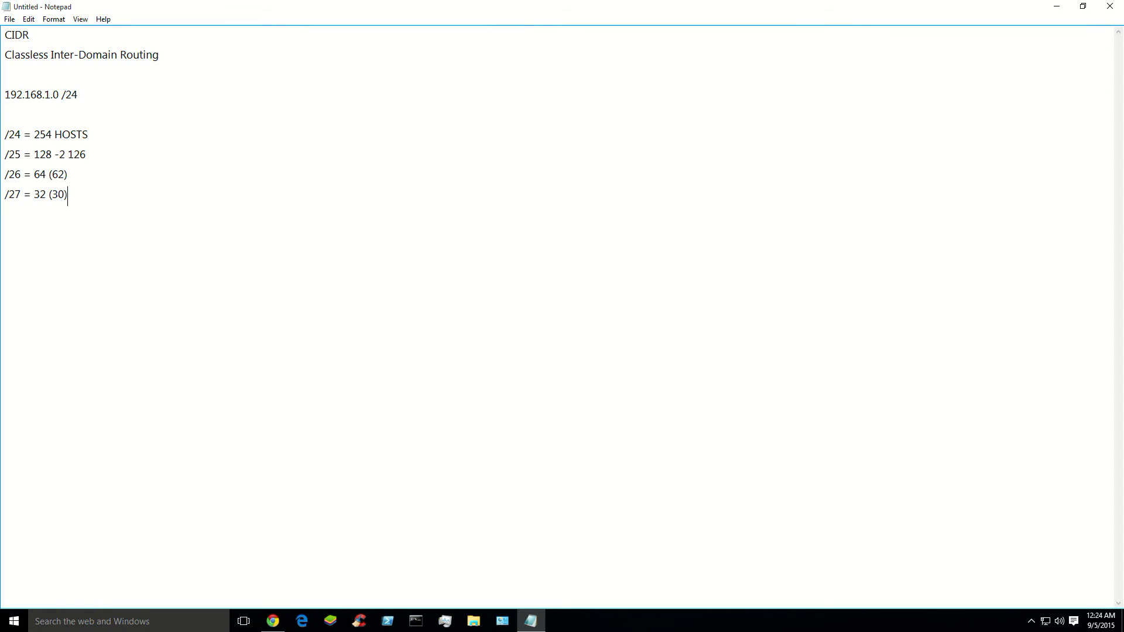
pyautogui.click(45, 170)
pyautogui.click(45, 195)
pyautogui.write('HOSTS')
pyautogui.click(134, 206)
# - Insert '/23 = 512 HOSTS (-2 510)' on the empty line above the /24 entry
pyautogui.moveTo(4, 135); pyautogui.dragTo(120, 135)
pyautogui.click(149, 210)
pyautogui.click(13, 120)
pyautogui.write('/23 = 512 HOSTS')
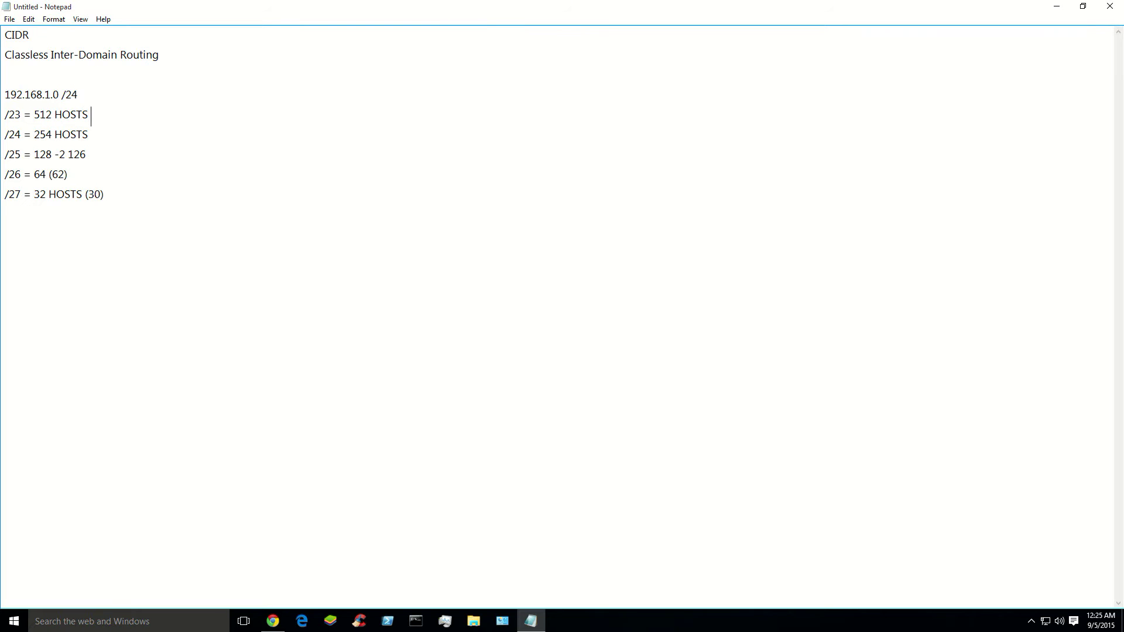
pyautogui.write(' (-2')
pyautogui.write('510)')
# - Add '/22 = 1024 HOSTs (1022)' directly below the address line
pyautogui.click(100, 95)
pyautogui.press('Return')
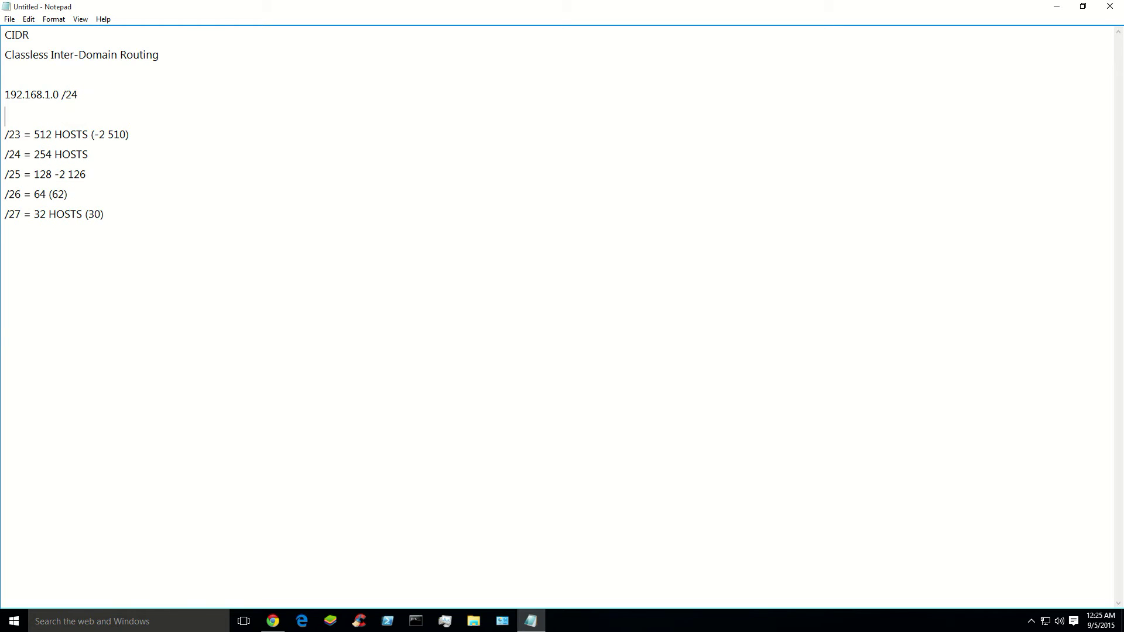
pyautogui.write('/22')
pyautogui.click(156, 116)
pyautogui.write('= 1024 HOSTs (1022)')
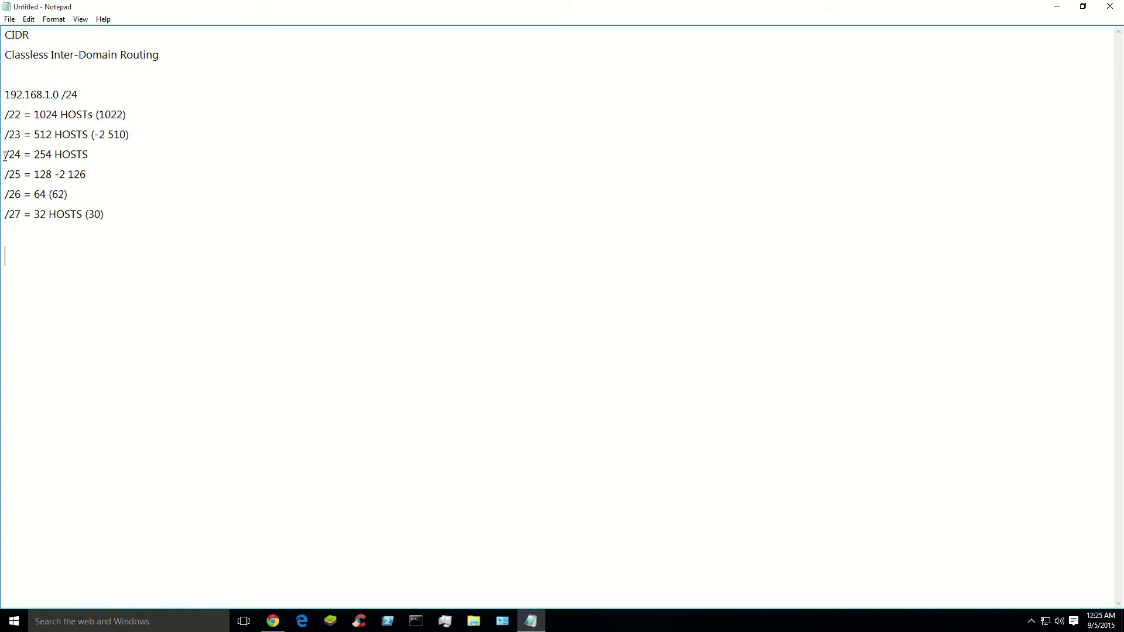
pyautogui.moveTo(5, 155); pyautogui.dragTo(96, 156)
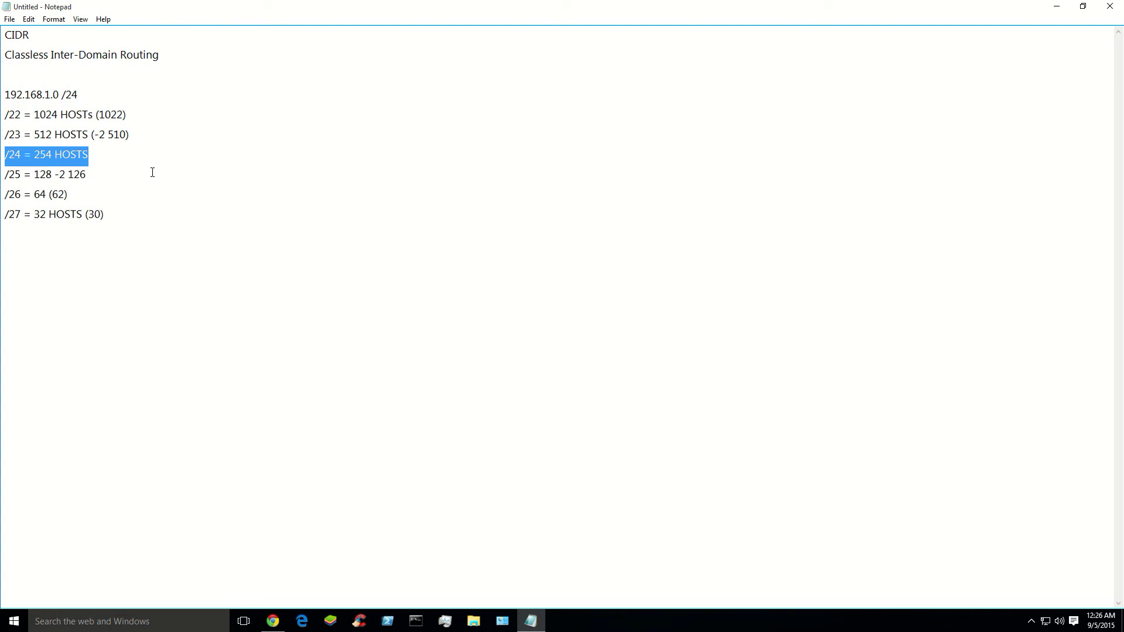
pyautogui.click(123, 237)
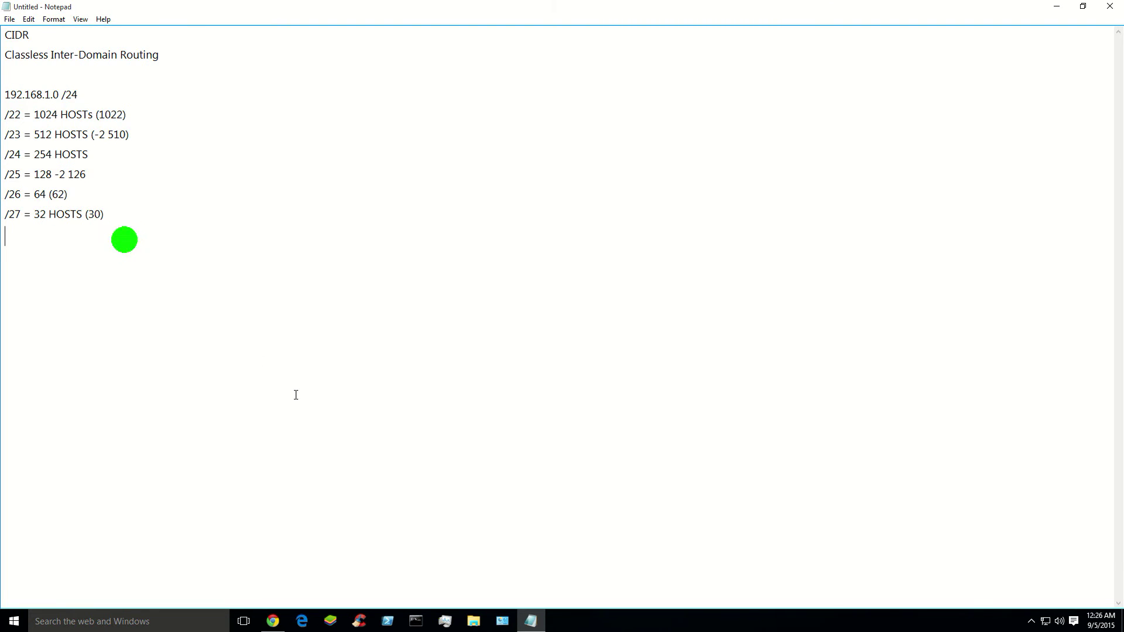
# - Write '/24 = AMOUNT OF ONES' with the binary mask 11111111.11111111.11111111.00000000 beneath
pyautogui.press('Return')
pyautogui.write('/24')
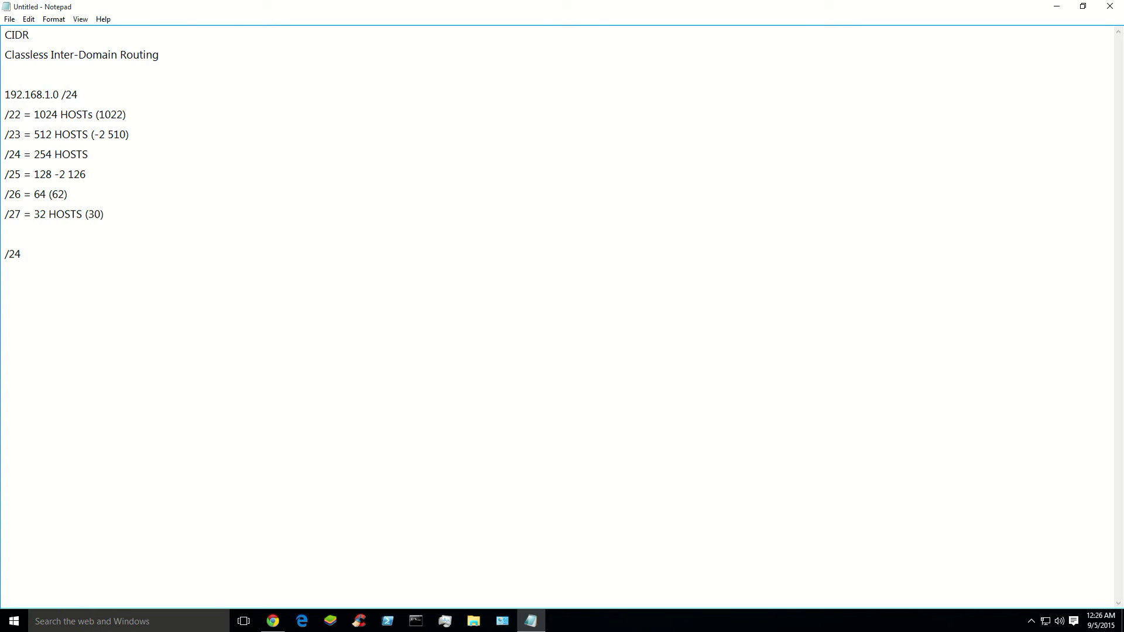
pyautogui.write('= AMOUNT OF ONES')
pyautogui.press('Return')
pyautogui.press('Return')
pyautogui.write('1111')
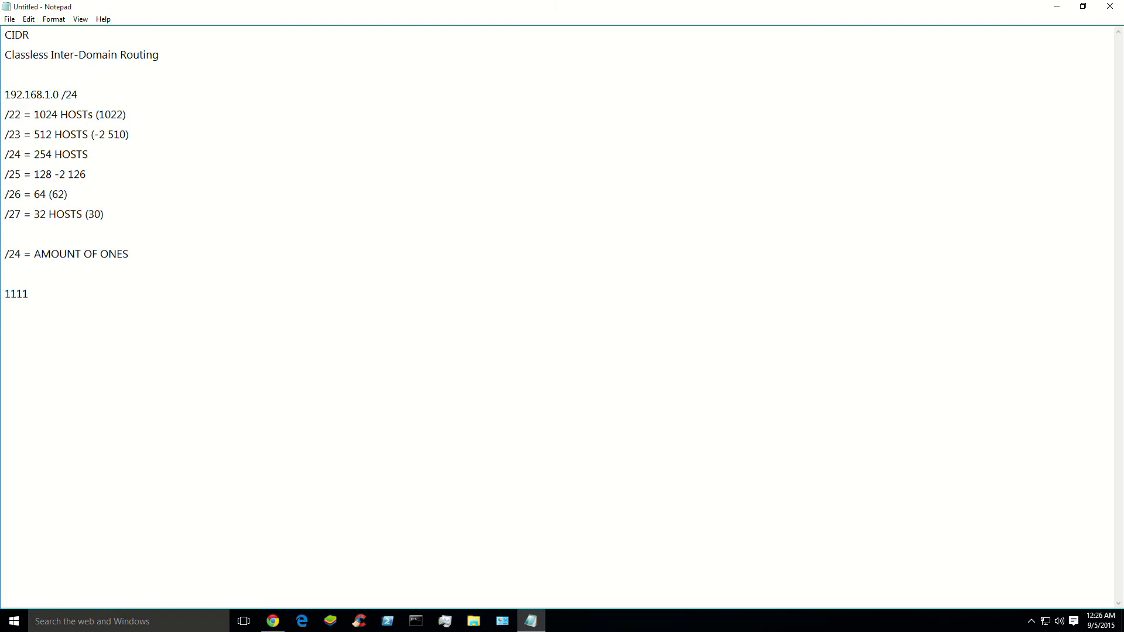
pyautogui.write('1111.11111111.111111')
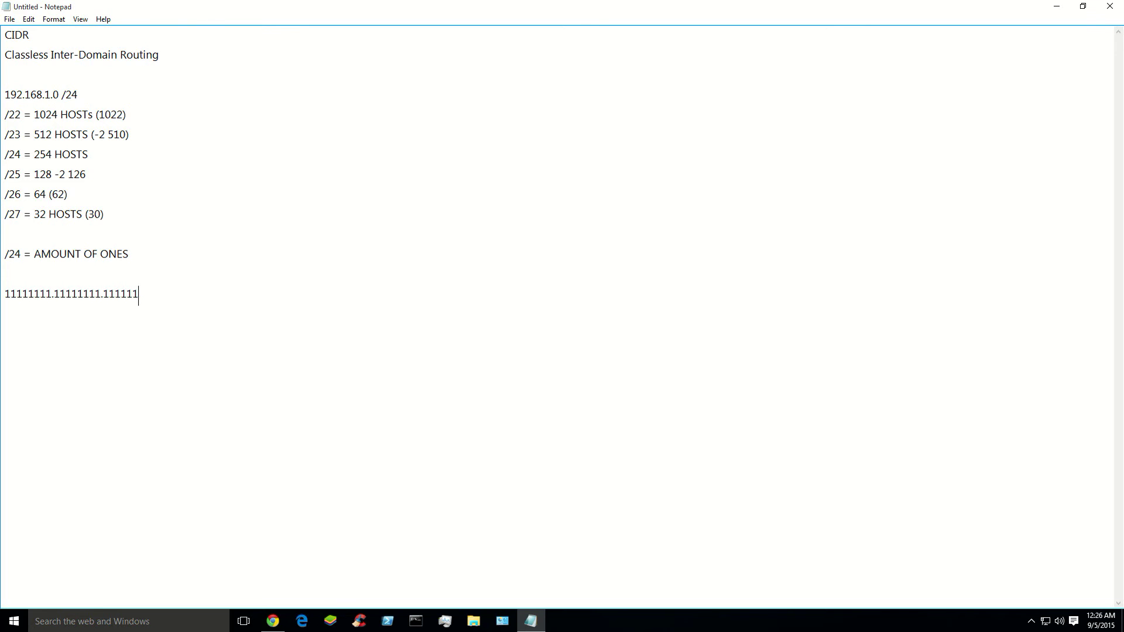
pyautogui.write('11.00000000')
# - Add 255.255.255.0 under the binary mask, labelled '/24 CLASS C SUBNET MASK'
pyautogui.moveTo(9, 294); pyautogui.dragTo(150, 294)
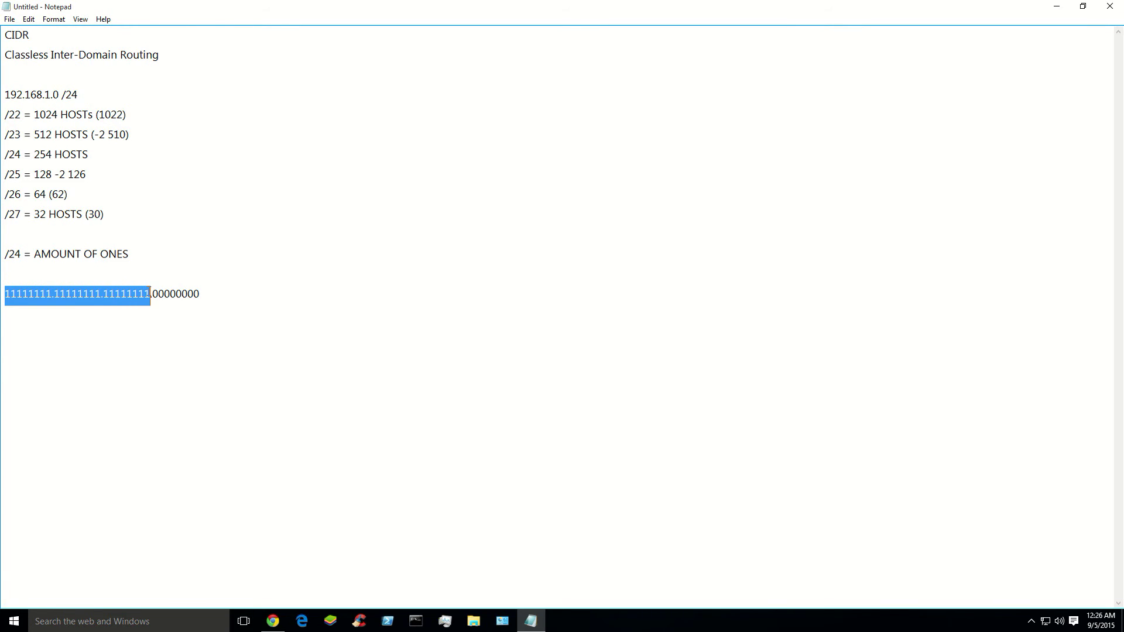
pyautogui.moveTo(7, 295); pyautogui.dragTo(150, 295)
pyautogui.click(86, 333)
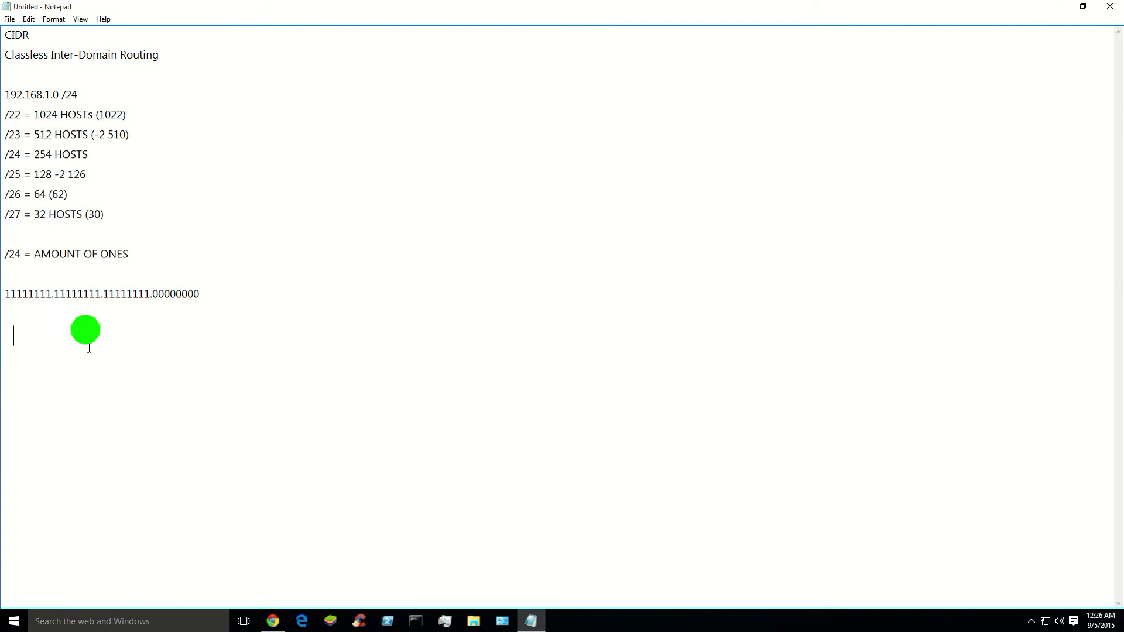
pyautogui.click(13, 313)
pyautogui.write('255.255.255.0')
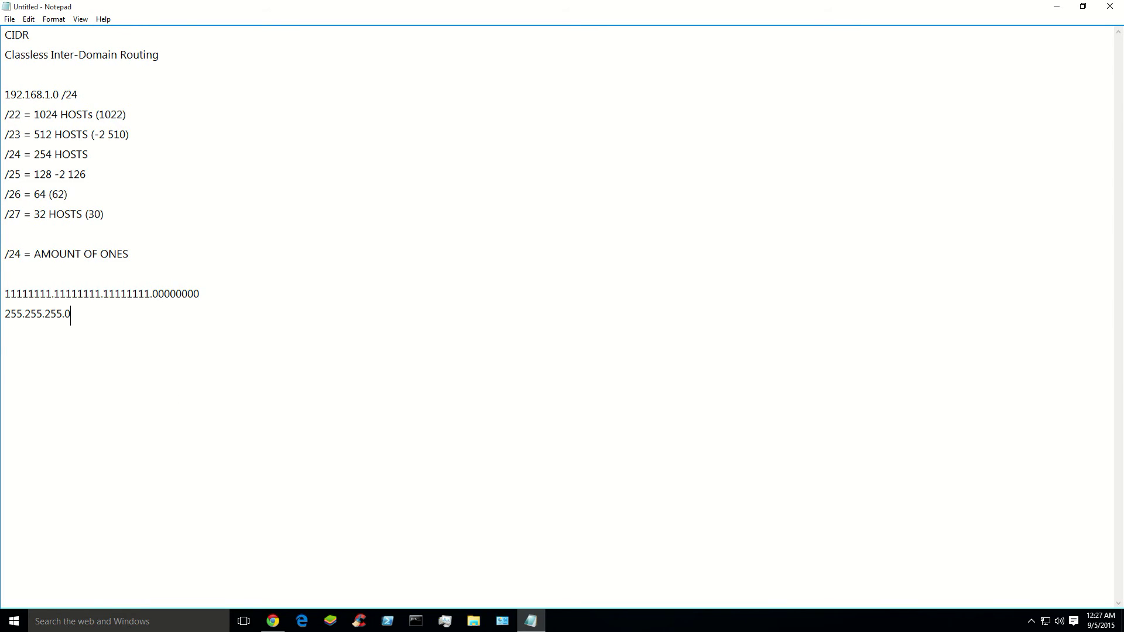
pyautogui.press('Return')
pyautogui.write('/24 CLASS C SUBNET MASK')
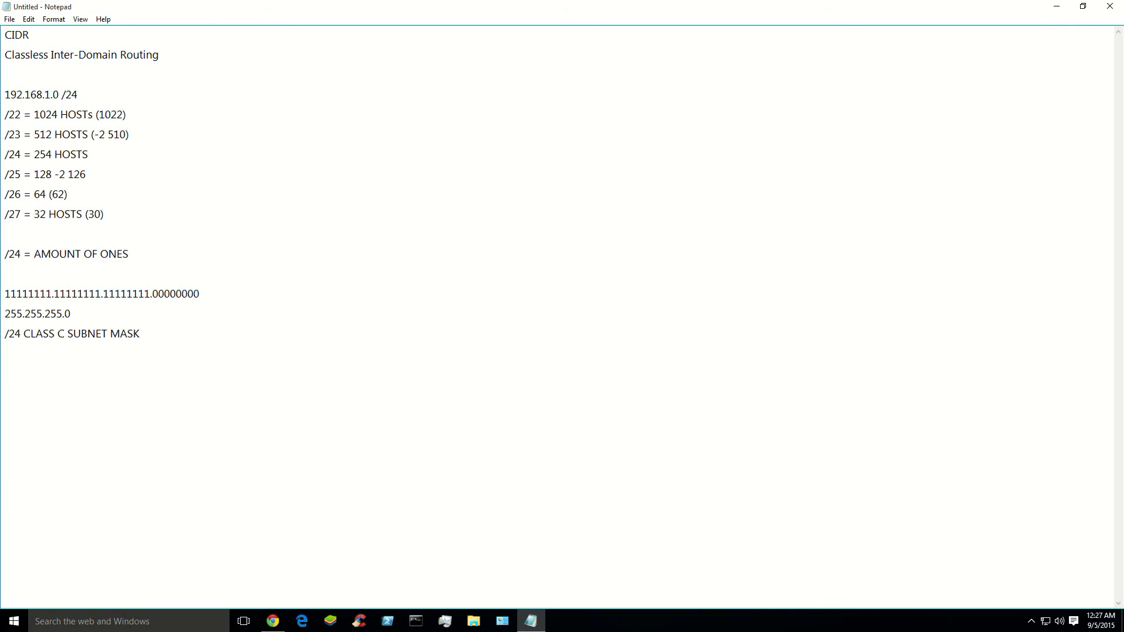
pyautogui.press('Return')
pyautogui.press('Return')
# - Write '/17' with binary mask 11111111.11111111.10000000.00000000 and decimal 255.255.128.0 beneath
pyautogui.write('/17')
pyautogui.press('Return')
pyautogui.press('Return')
pyautogui.write('11111111.11111111.100')
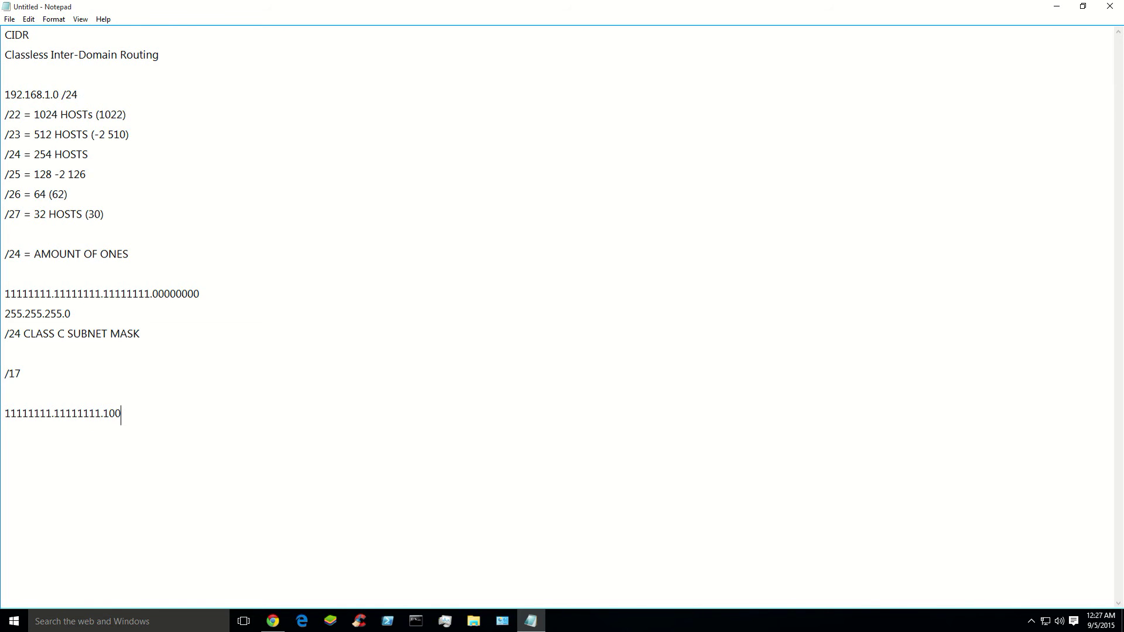
pyautogui.write('00000.00000000')
pyautogui.press('Return')
pyautogui.write('255')
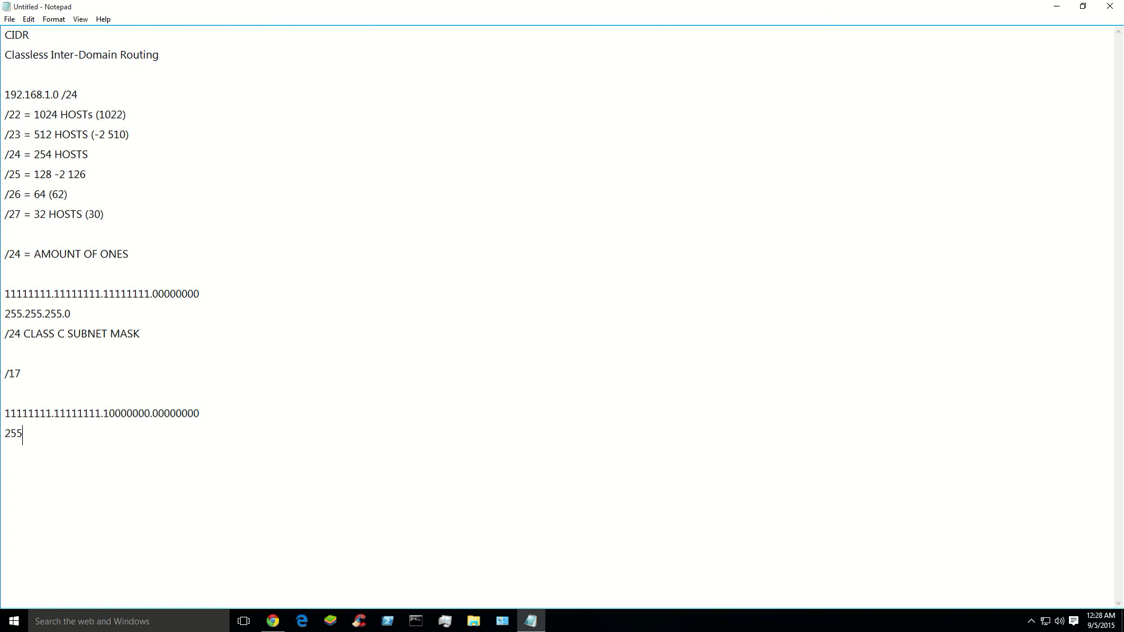
pyautogui.write('.255.')
pyautogui.write('128.0')
pyautogui.moveTo(104, 414)
pyautogui.mouseDown()
pyautogui.moveTo(241, 415)
pyautogui.moveTo(95, 414)
pyautogui.moveTo(105, 414)
pyautogui.mouseUp()
pyautogui.click(200, 414)
pyautogui.click(104, 414)
pyautogui.click(99, 432)
pyautogui.click(79, 471)
pyautogui.click(16, 471)
pyautogui.press('BackSpace')
pyautogui.press('BackSpace')
pyautogui.press('BackSpace')
pyautogui.write('128    64     3')
pyautogui.write('2    16    ')
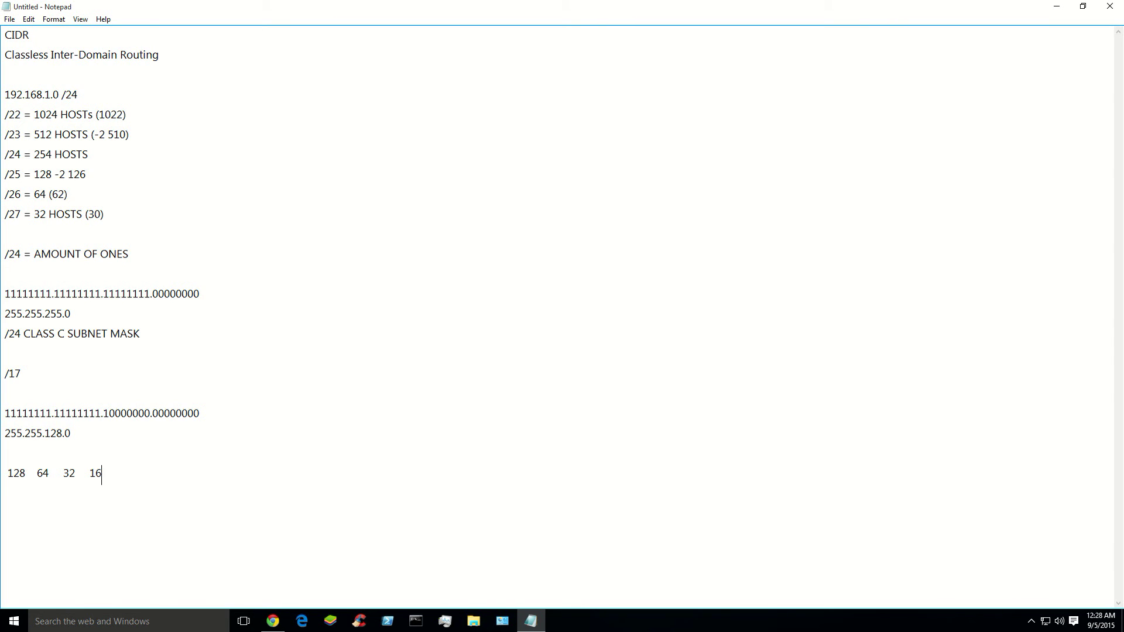
pyautogui.write('8    4    2    1')
pyautogui.click(27, 491)
pyautogui.click(250, 473)
# - Put a '1' below the bit values, pointing out 128.0 in the /17 decimal mask
pyautogui.press('Return')
pyautogui.write('1')
pyautogui.click(51, 434)
pyautogui.press('End')
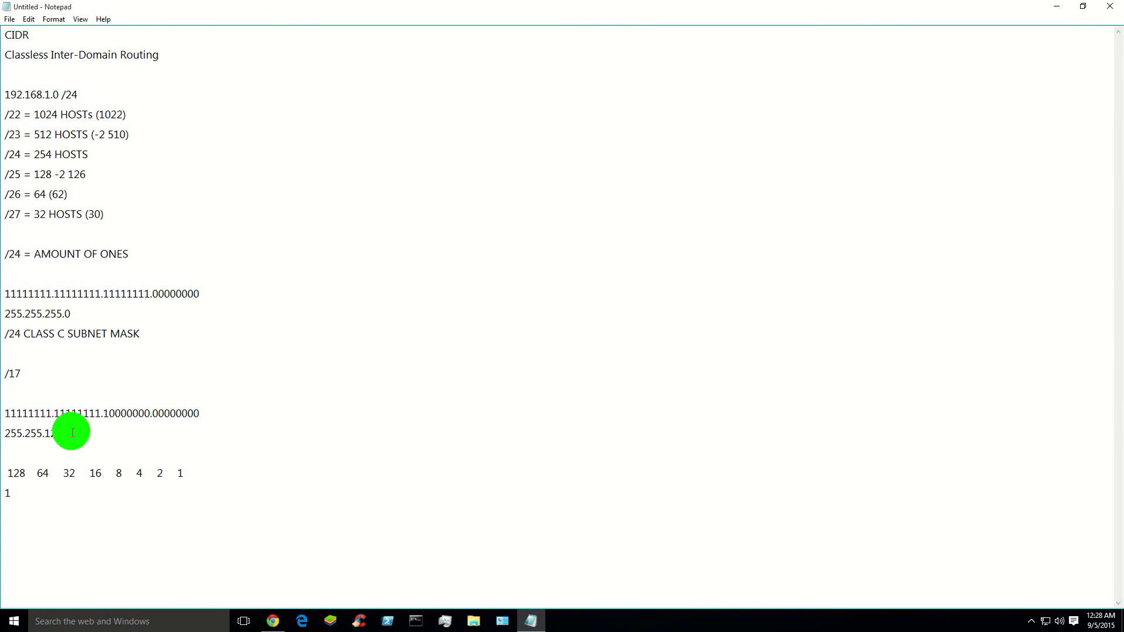
pyautogui.moveTo(45, 434); pyautogui.dragTo(70, 434)
pyautogui.click(72, 436)
pyautogui.click(50, 542)
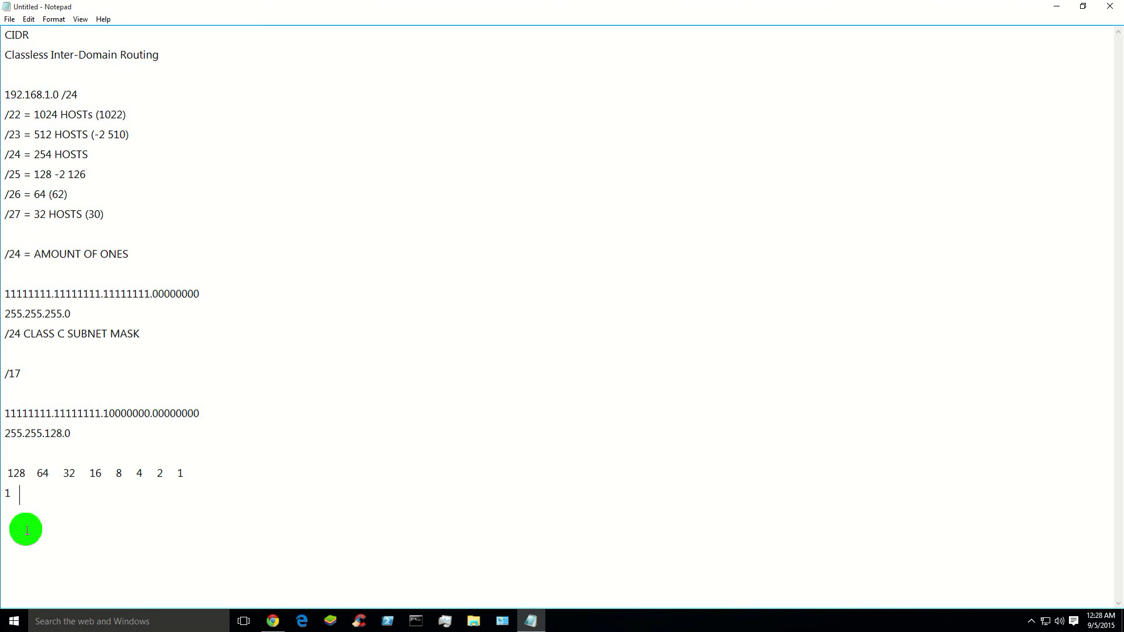
pyautogui.press('Return')
pyautogui.press('Return')
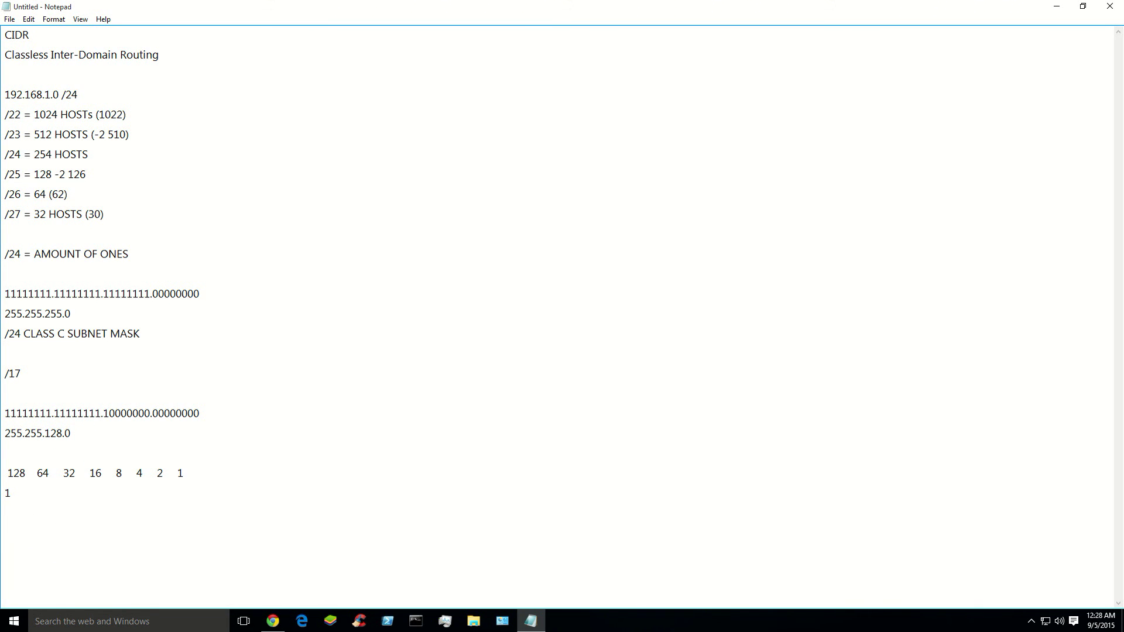
# - Write '2^1-2=0subnets' and '2^15-2=32766', then turn the /17 mask's third octet into 11000000
pyautogui.write('2')
pyautogui.write('^')
pyautogui.write('1-')
pyautogui.write('2')
pyautogui.write('=')
pyautogui.write('0subnets ')
pyautogui.write('2')
pyautogui.write('^')
pyautogui.write('15-2')
pyautogui.write('=')
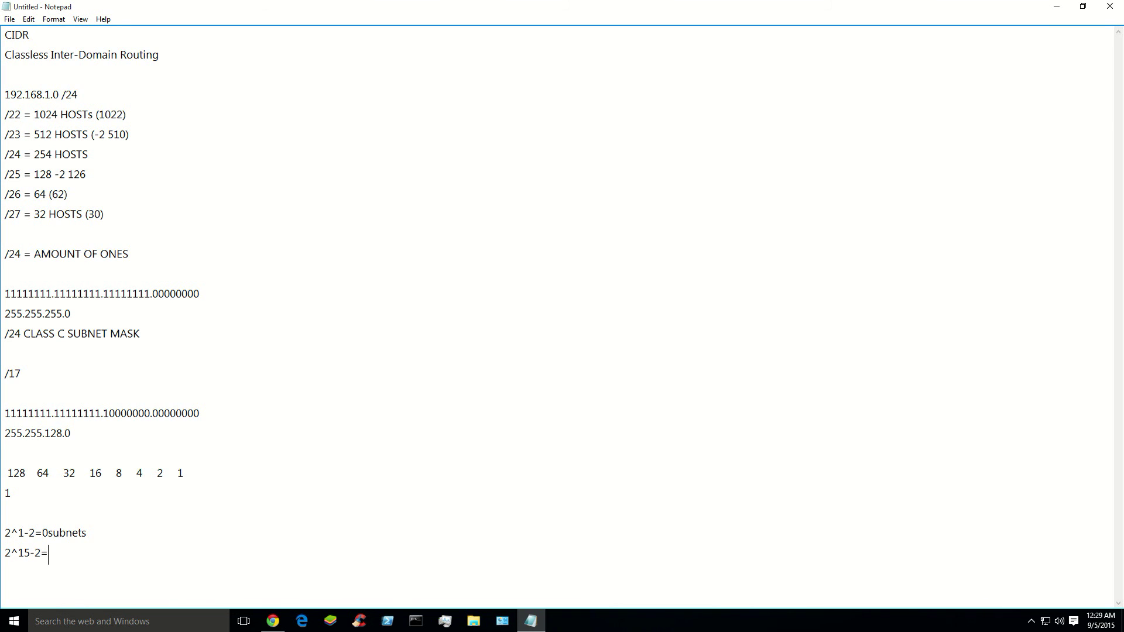
pyautogui.write('32766')
pyautogui.click(110, 413)
pyautogui.click(115, 414)
pyautogui.click(125, 413)
pyautogui.click(114, 414)
pyautogui.press('BackSpace')
pyautogui.press('Delete')
# - Finish the /17 binary third octet as 11100000 and compare it with the 128.0 decimal octet
pyautogui.write('11')
pyautogui.moveTo(101, 410); pyautogui.dragTo(279, 411)
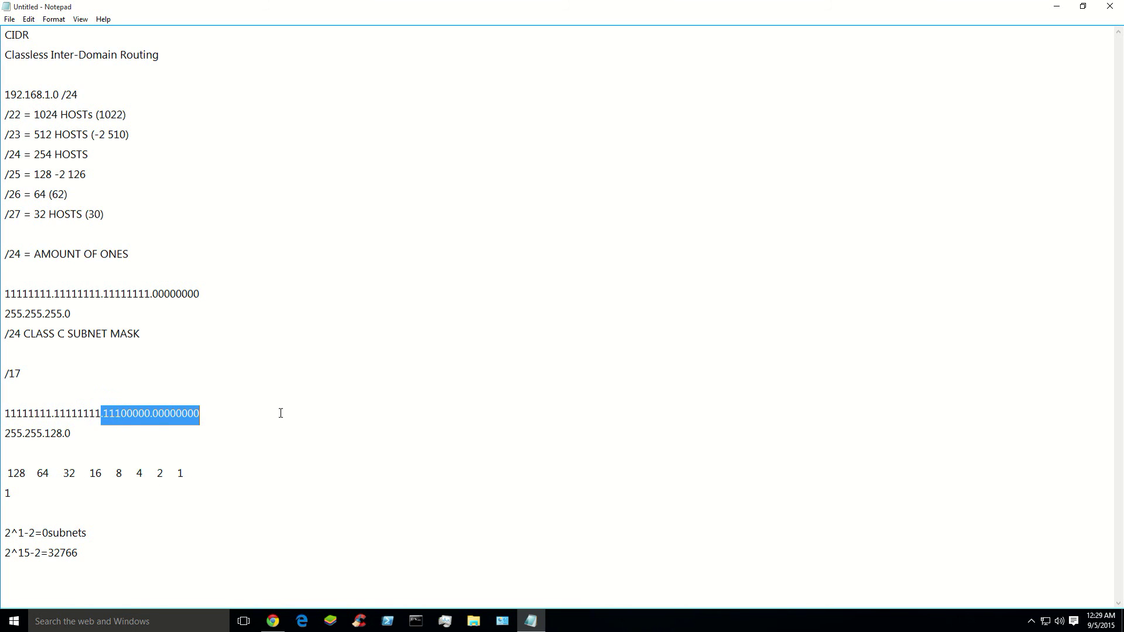
pyautogui.click(278, 411)
pyautogui.moveTo(41, 433); pyautogui.dragTo(144, 431)
pyautogui.click(181, 452)
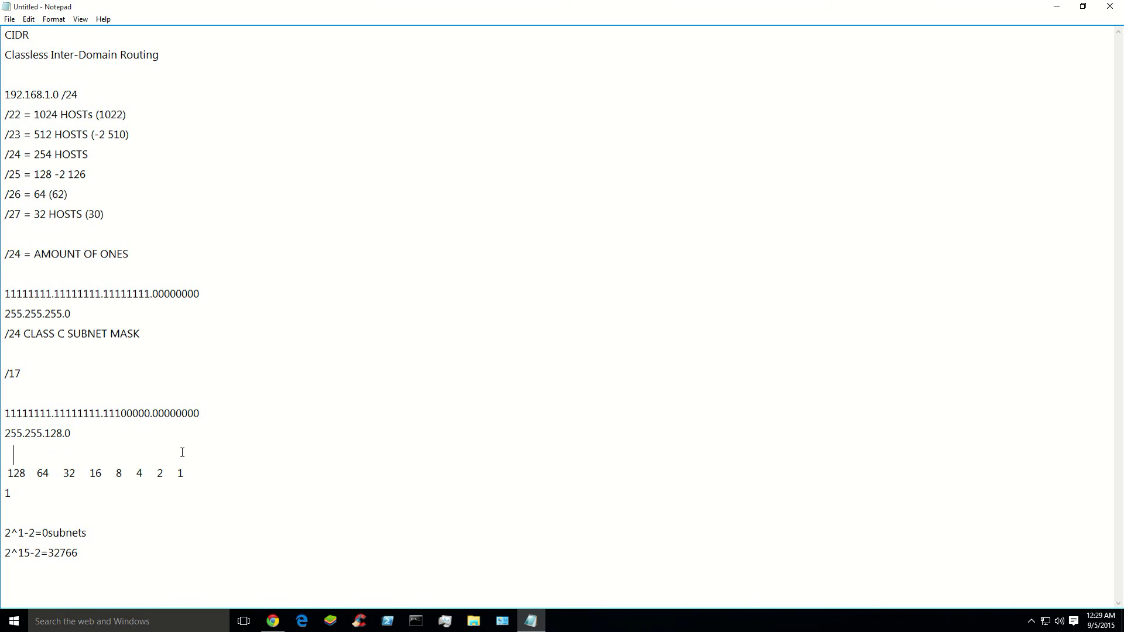
# - Highlight the 2^15-2=32766 formula against the trailing zeros of the /17 mask
pyautogui.click(219, 525)
pyautogui.click(187, 559)
pyautogui.moveTo(5, 554); pyautogui.dragTo(80, 554)
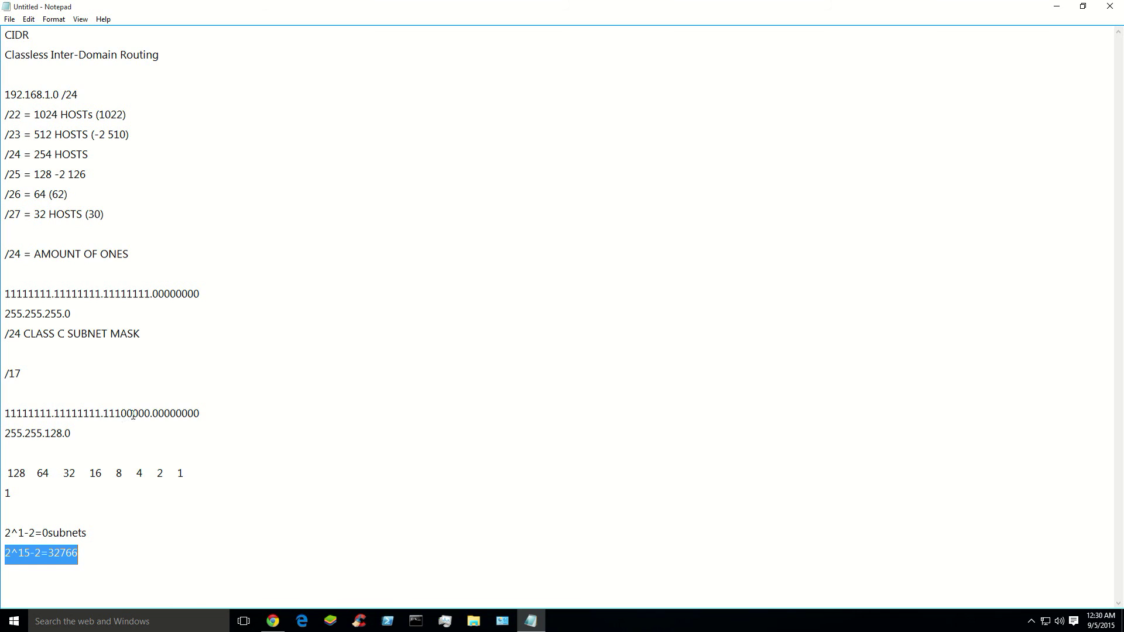
pyautogui.moveTo(133, 413); pyautogui.dragTo(200, 413)
pyautogui.moveTo(93, 553); pyautogui.dragTo(2, 554)
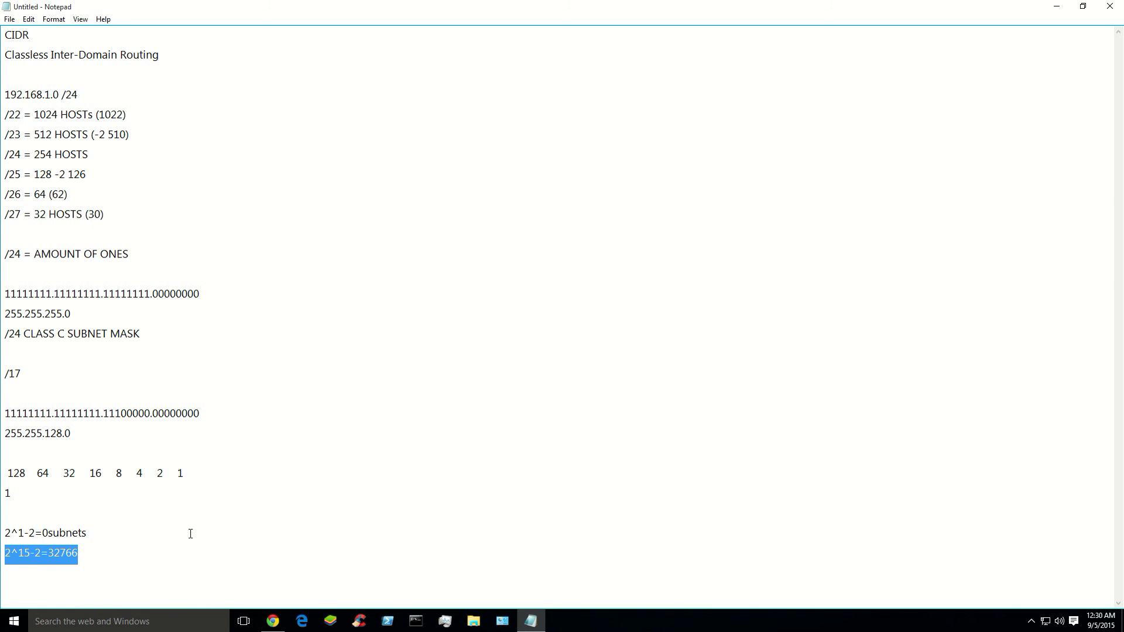